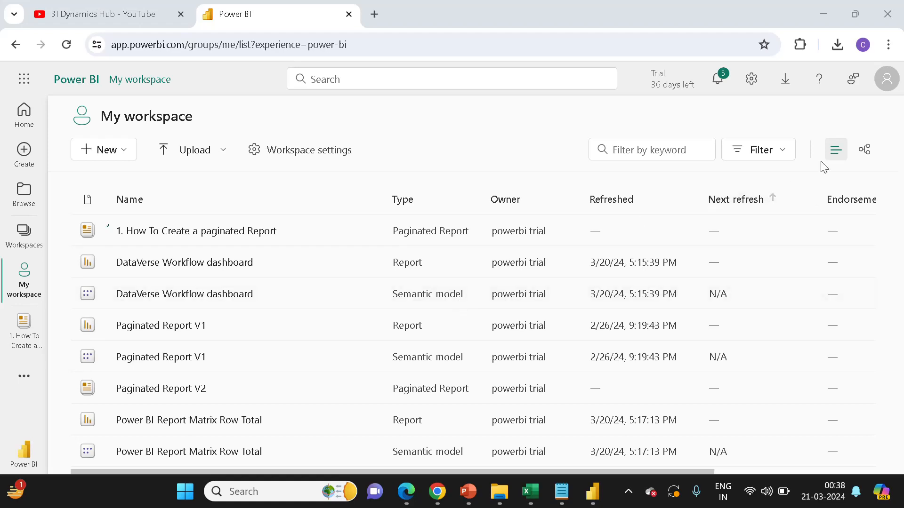
- Switch the workspace to lineage view, scroll through the item dependencies, and return to list view
{"action": "left_click", "coordinate": [867, 156]}
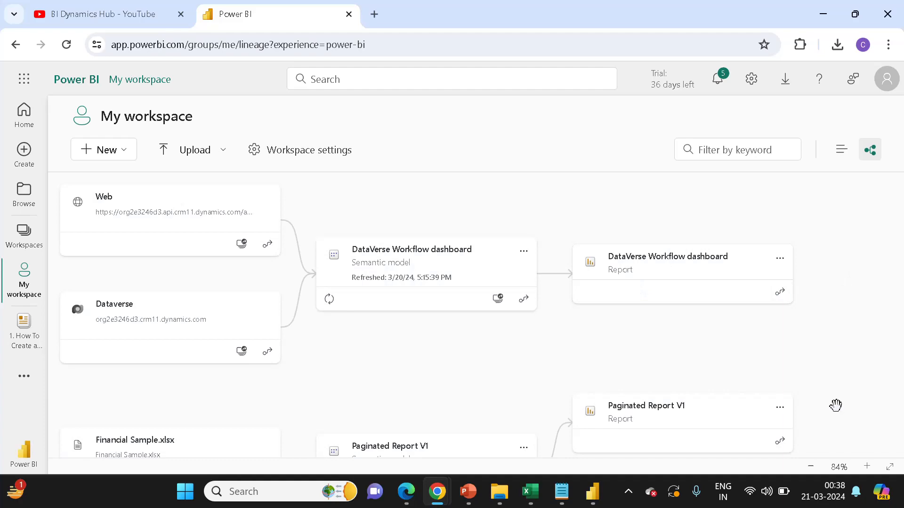
{"action": "left_click_drag", "start_coordinate": [836, 404], "coordinate": [836, 210]}
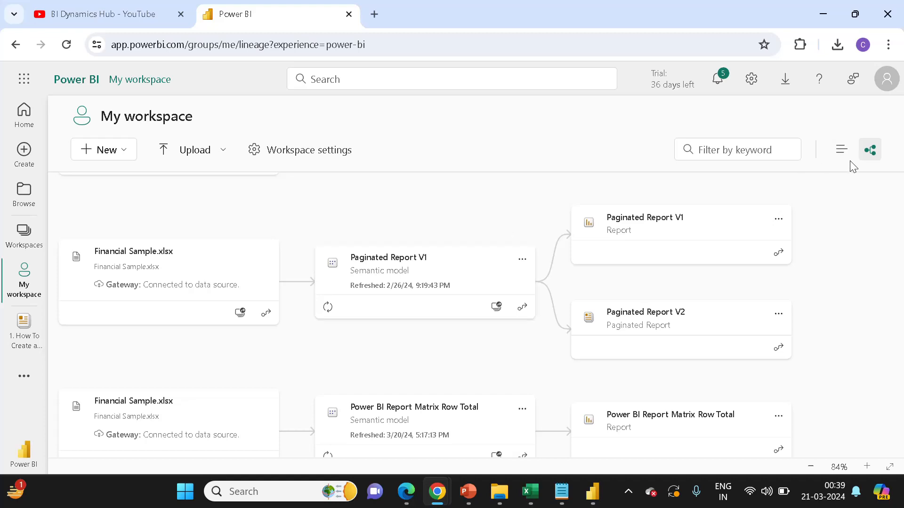
{"action": "left_click", "coordinate": [840, 150]}
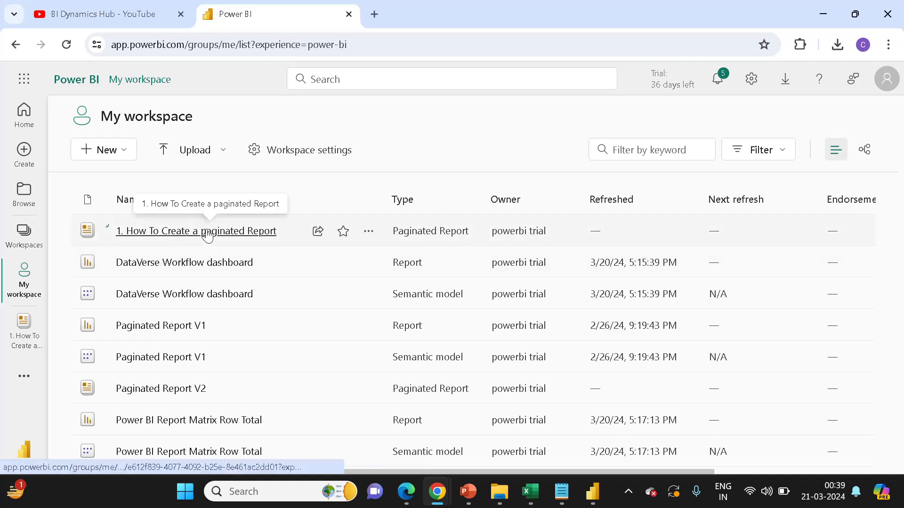
- Open the paginated report '1. How To Create a paginated Report' for editing in Power BI Report Builder
{"action": "left_click", "coordinate": [370, 236]}
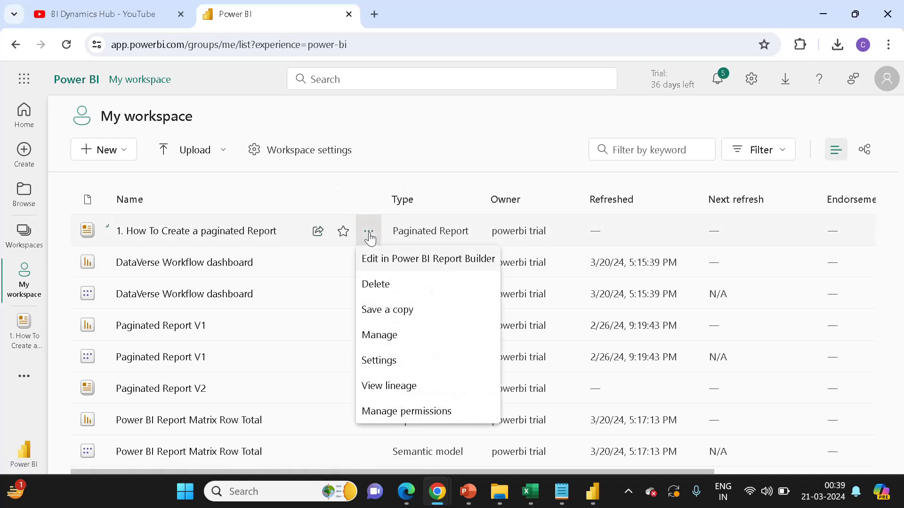
{"action": "left_click", "coordinate": [414, 259]}
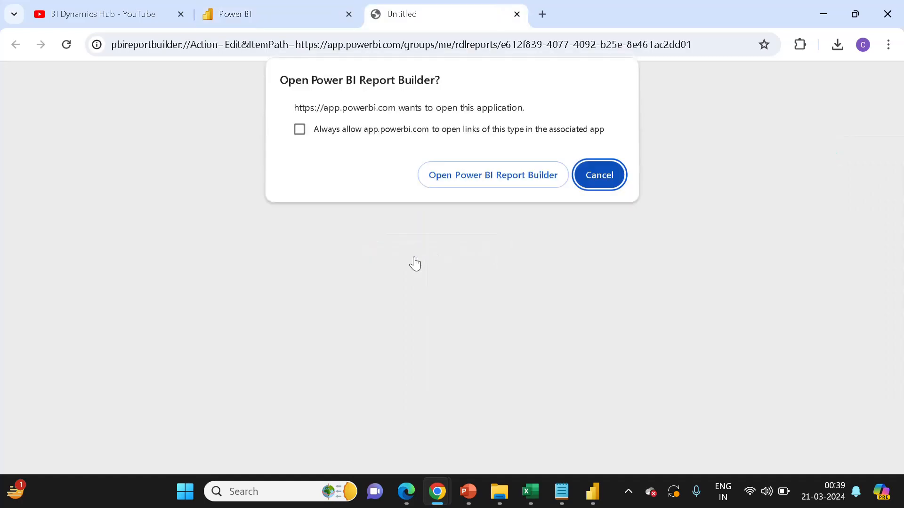
{"action": "left_click", "coordinate": [489, 186]}
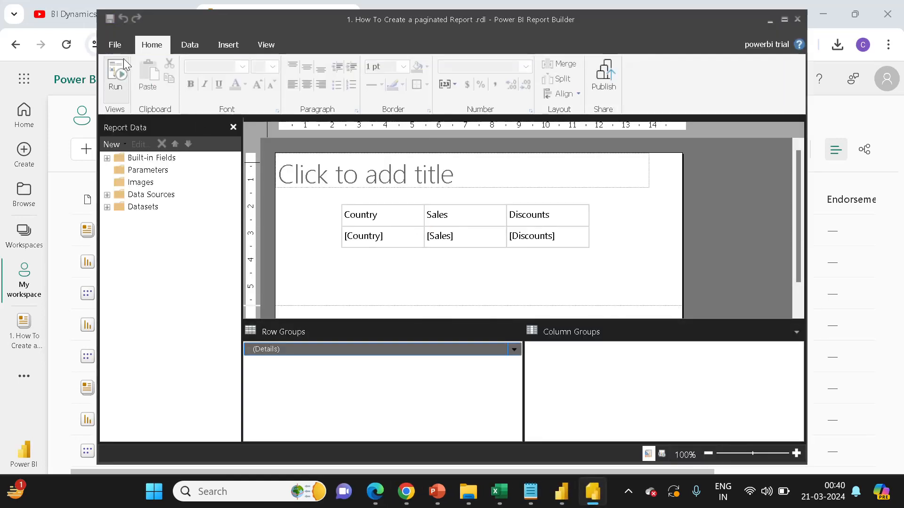
- Create a new blank report
{"action": "left_click", "coordinate": [116, 47]}
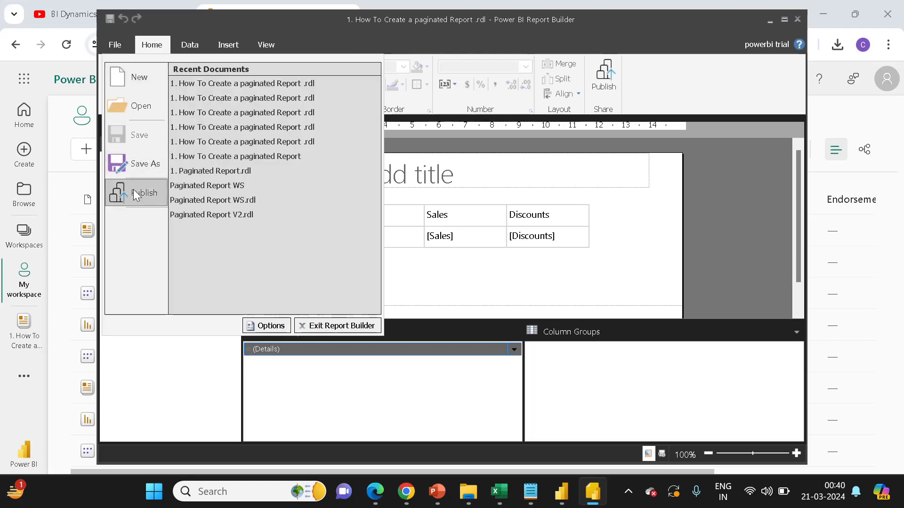
{"action": "left_click", "coordinate": [140, 86]}
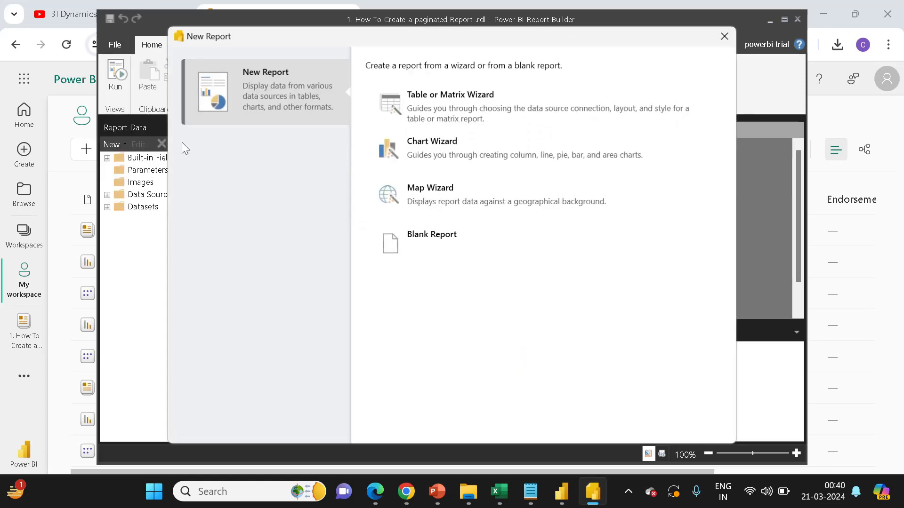
{"action": "left_click", "coordinate": [412, 250]}
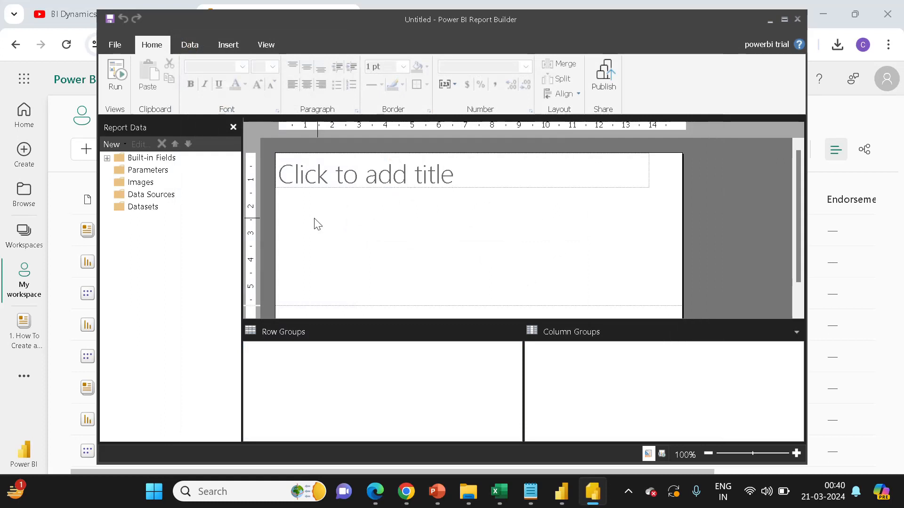
- Add a Power BI dataset connection to the shared Paginated Report V1 semantic model
{"action": "left_click", "coordinate": [136, 211]}
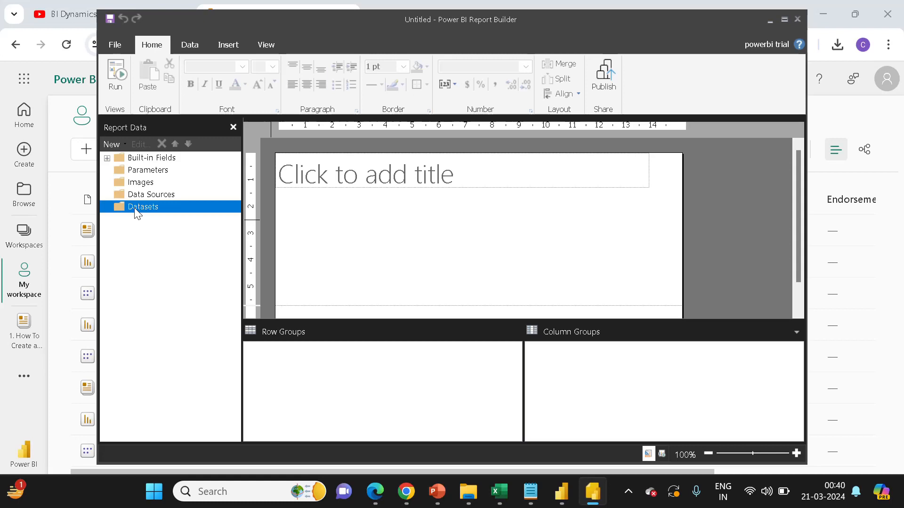
{"action": "left_click", "coordinate": [139, 197]}
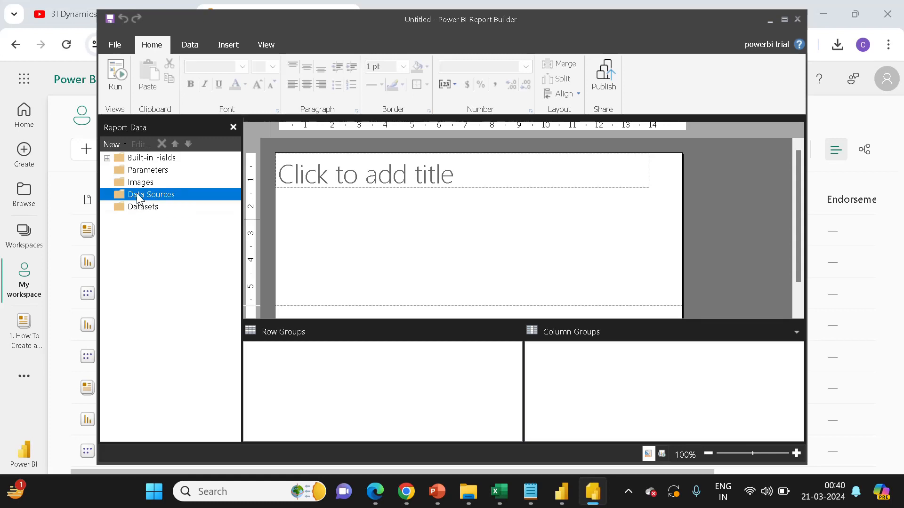
{"action": "right_click", "coordinate": [140, 197]}
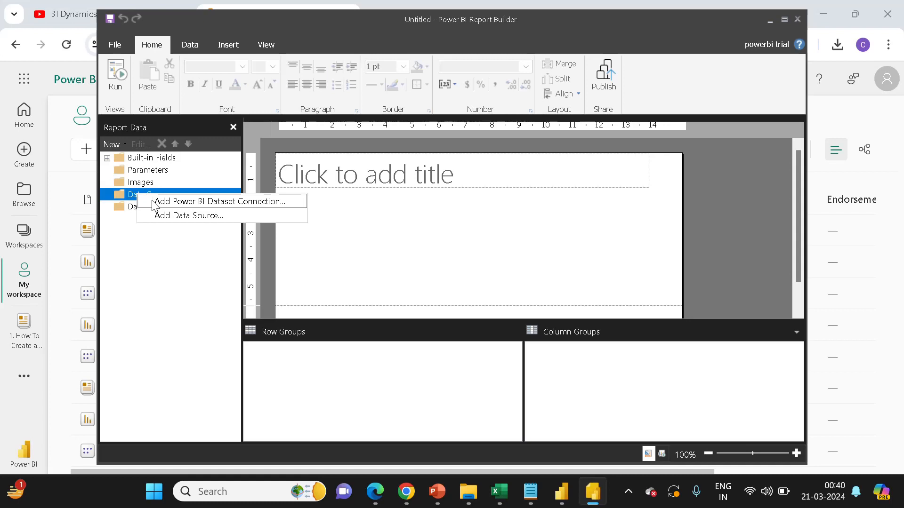
{"action": "left_click", "coordinate": [118, 145]}
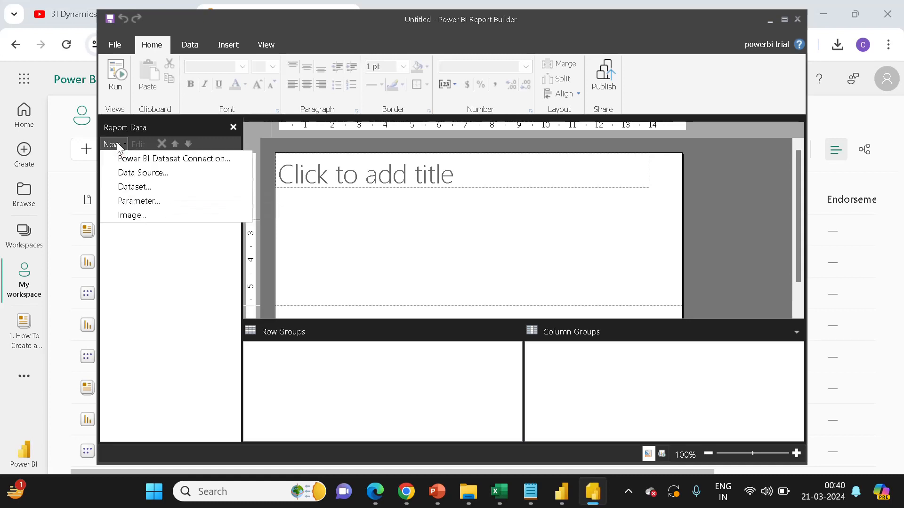
{"action": "left_click", "coordinate": [134, 159]}
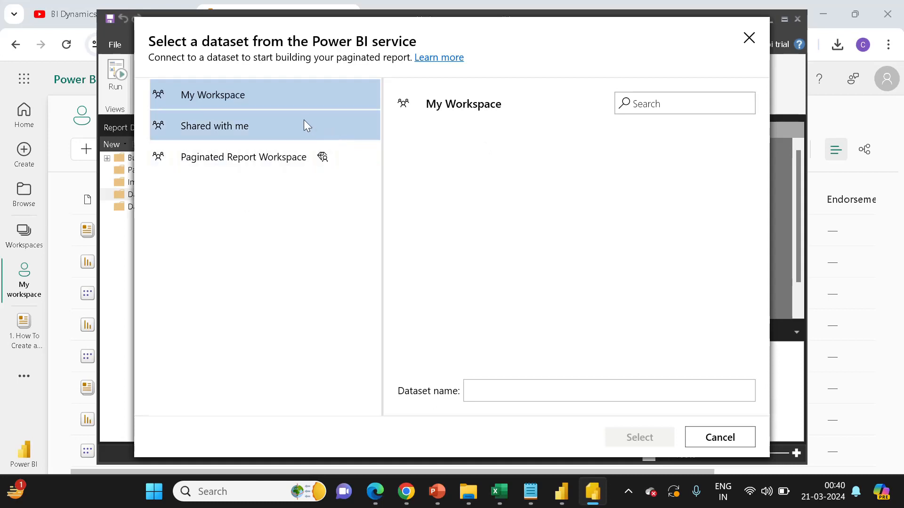
{"action": "left_click", "coordinate": [252, 133]}
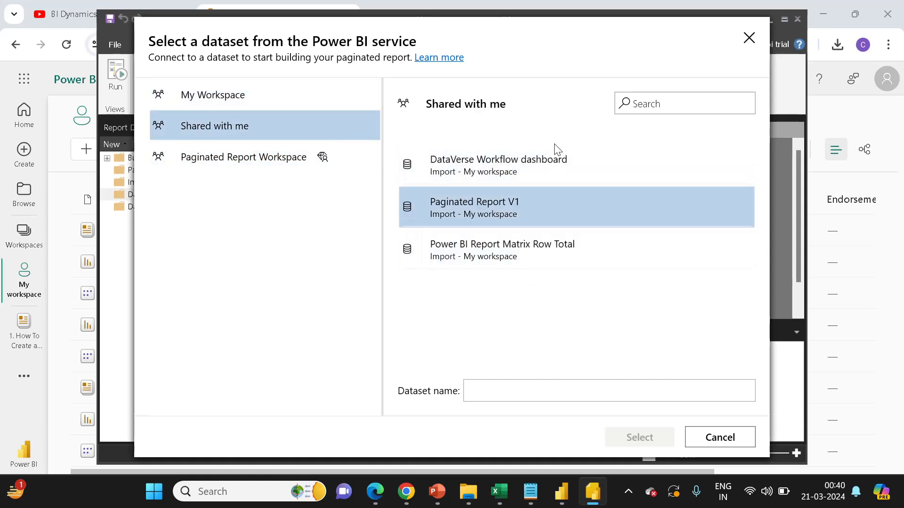
{"action": "left_click", "coordinate": [529, 206]}
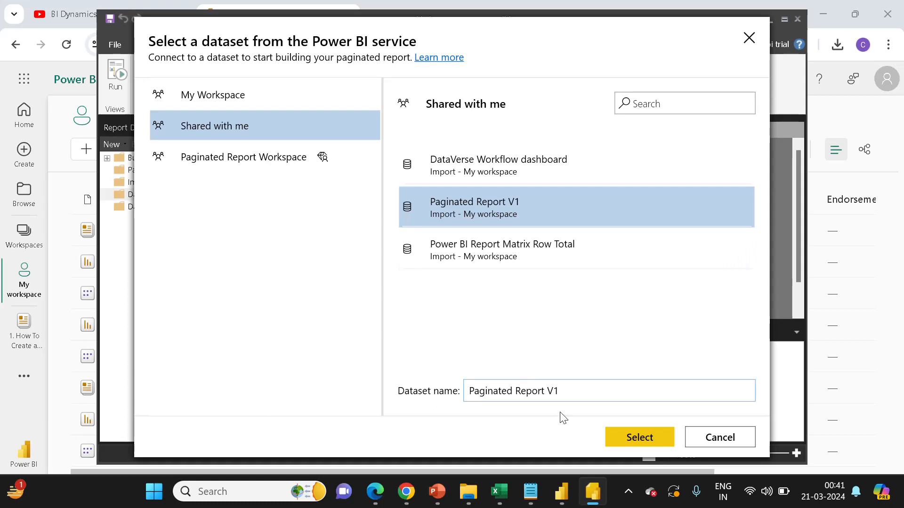
{"action": "left_click", "coordinate": [629, 436]}
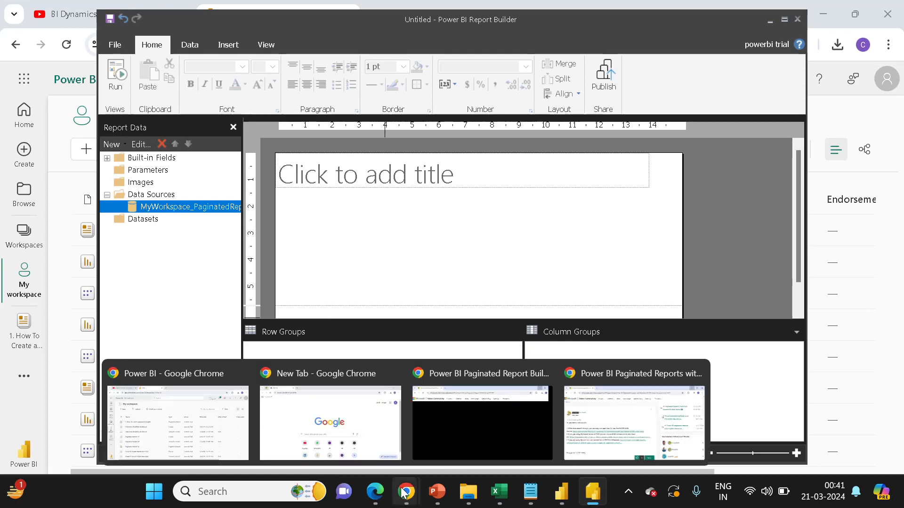
- In Power BI Desktop, remove Sum of Units Sold from the table visual's columns
{"action": "left_click", "coordinate": [178, 414]}
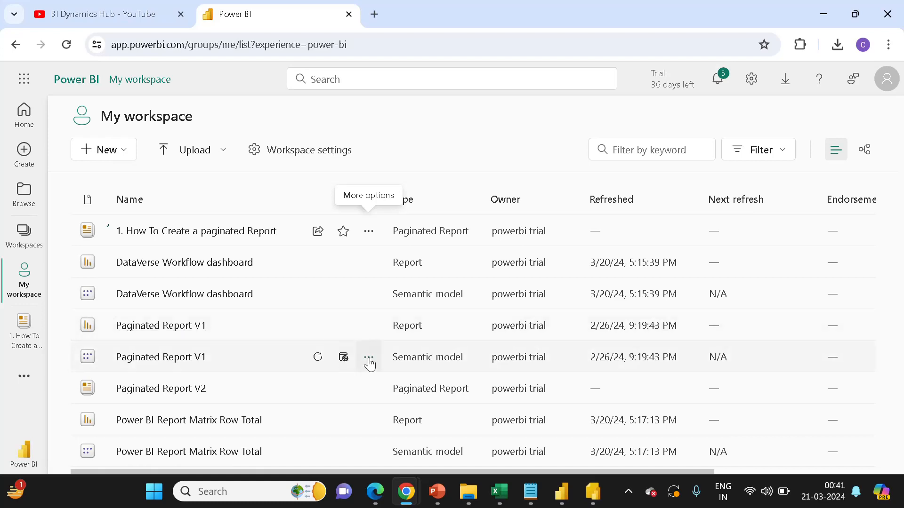
{"action": "left_click", "coordinate": [368, 358]}
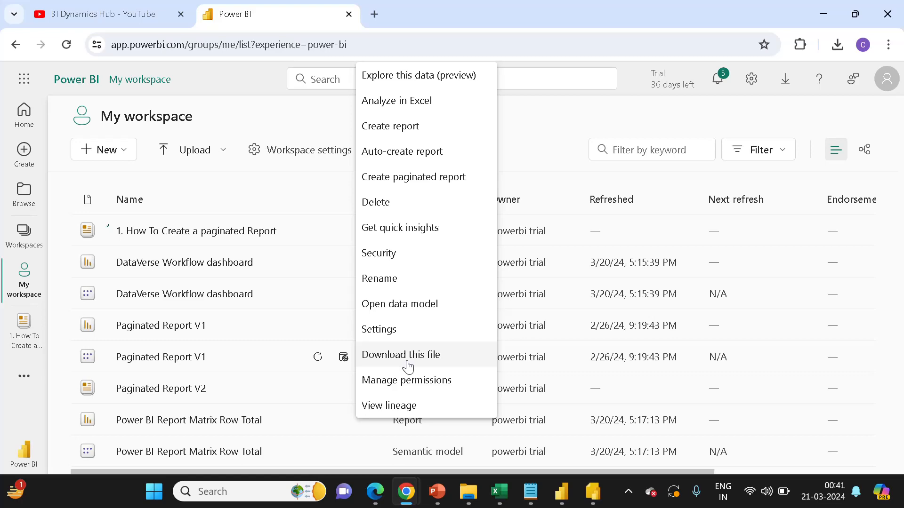
{"action": "left_click", "coordinate": [562, 492]}
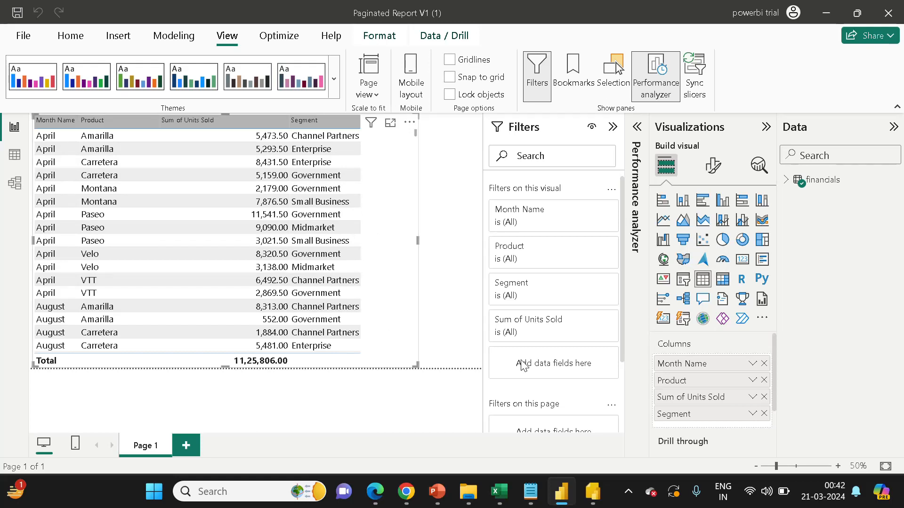
{"action": "left_click", "coordinate": [763, 398]}
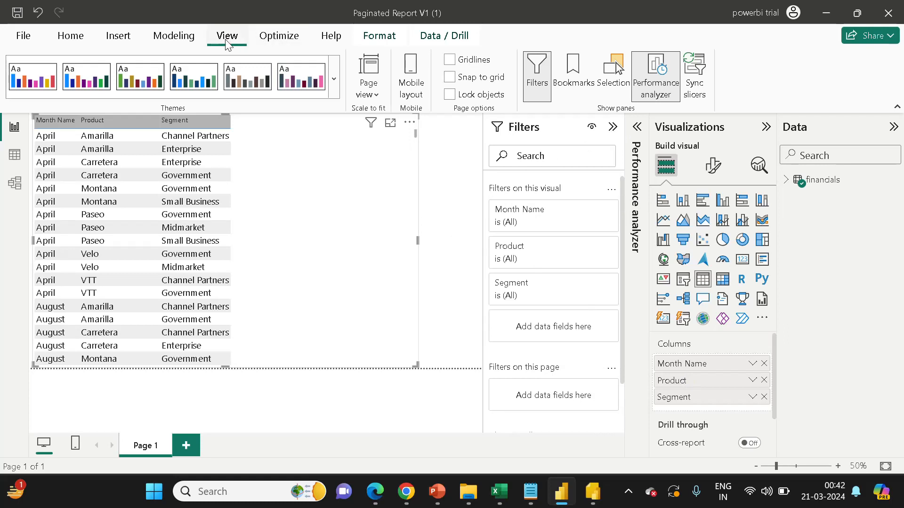
- Open Performance analyzer, start recording, and refresh the visuals
{"action": "left_click", "coordinate": [650, 92]}
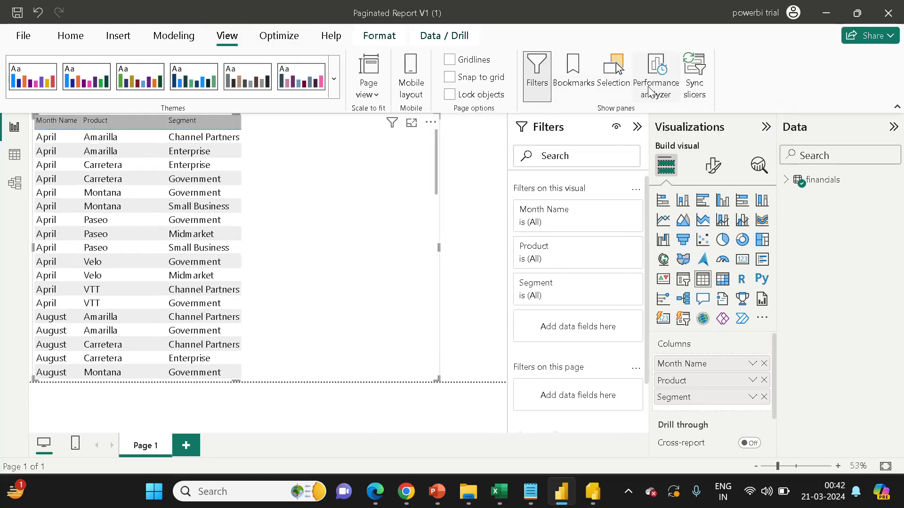
{"action": "left_click", "coordinate": [650, 92]}
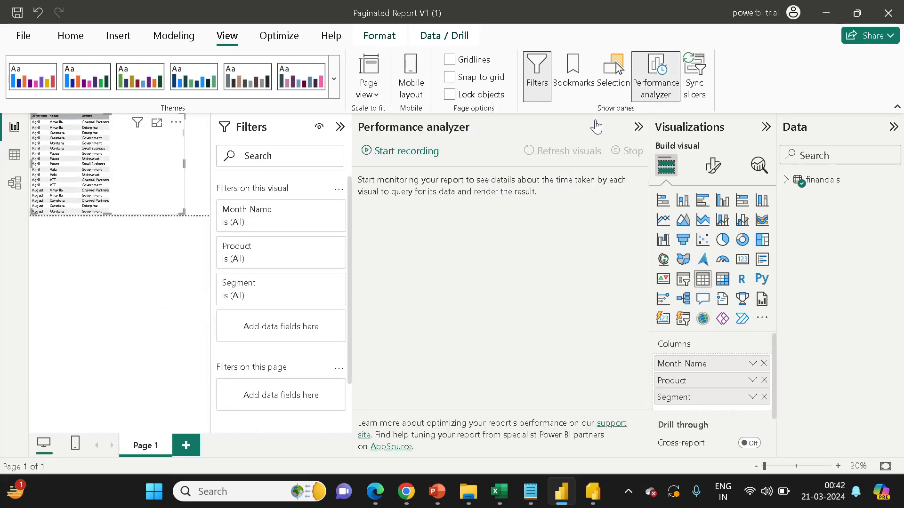
{"action": "left_click", "coordinate": [401, 152]}
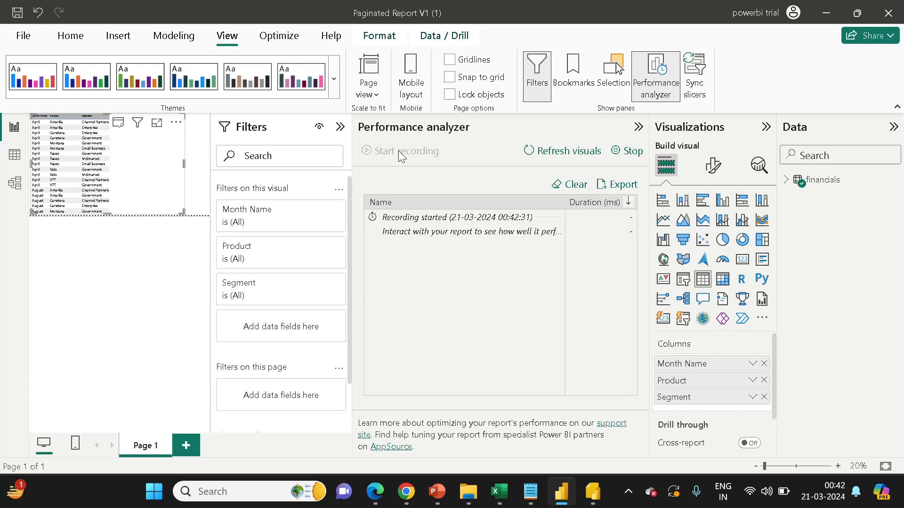
{"action": "left_click", "coordinate": [550, 157]}
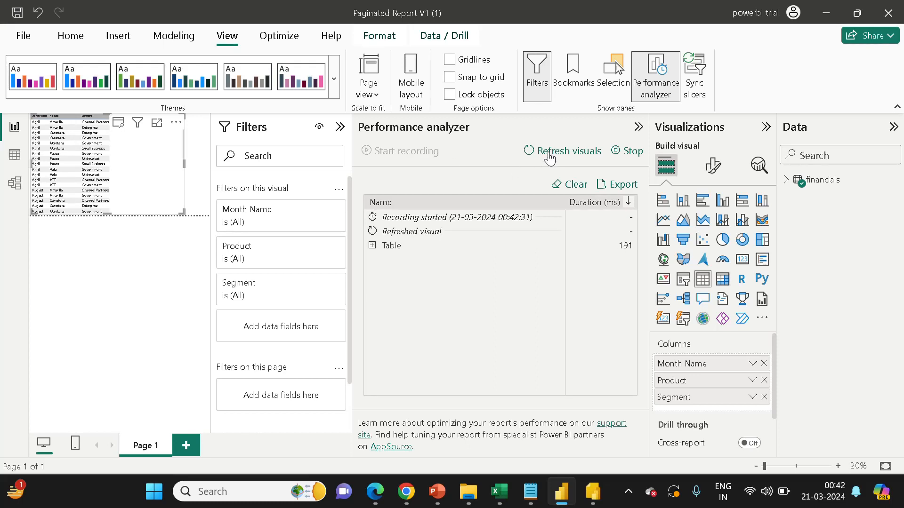
- Copy the table visual's DAX query and paste it into Notepad in place of the existing text, then select it all
{"action": "left_click", "coordinate": [372, 246]}
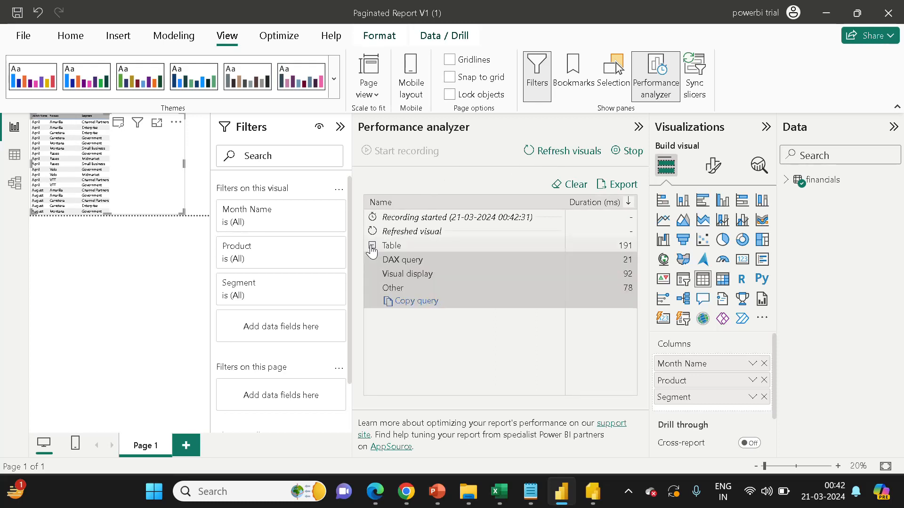
{"action": "left_click", "coordinate": [404, 302]}
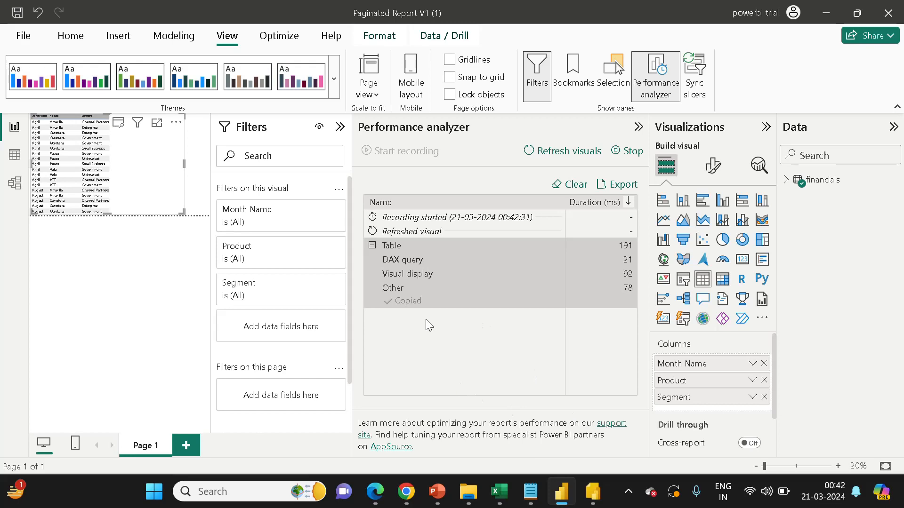
{"action": "left_click", "coordinate": [531, 492]}
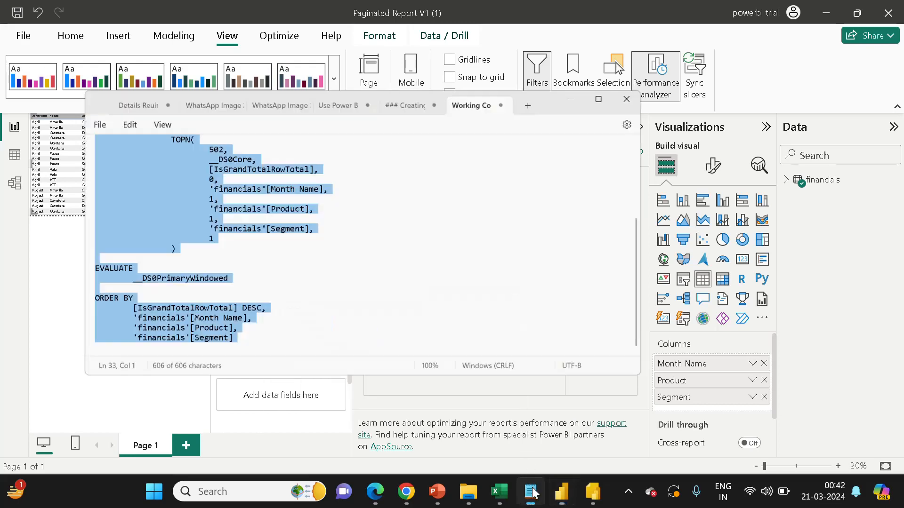
{"action": "left_click", "coordinate": [315, 220]}
{"action": "key", "text": "ctrl+a"}
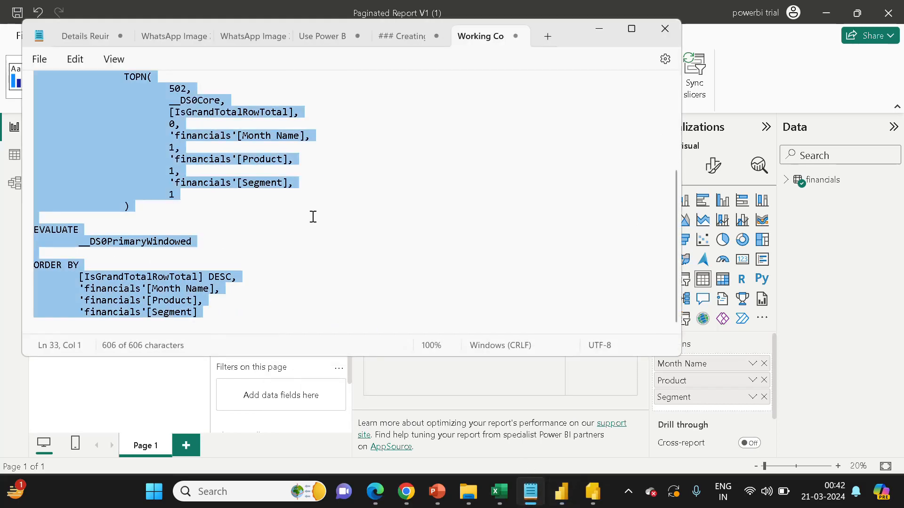
{"action": "key", "text": "ctrl+v"}
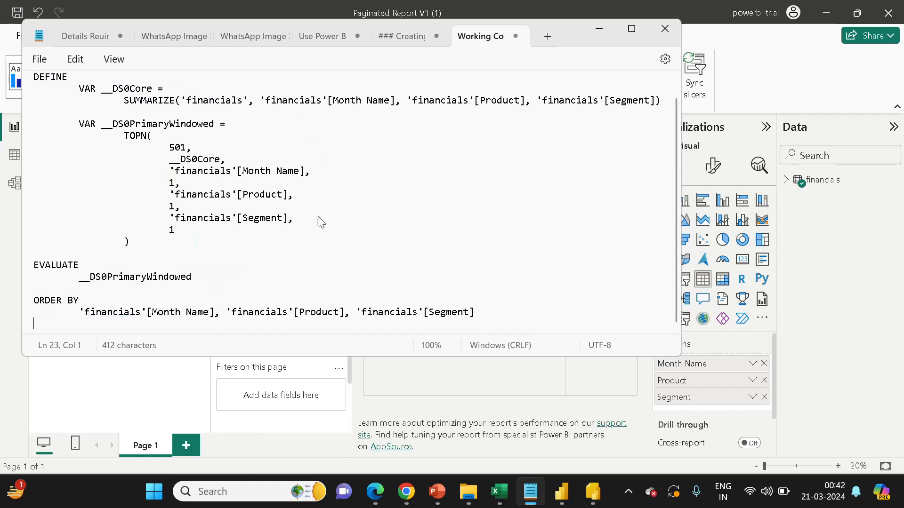
{"action": "key", "text": "ctrl+a"}
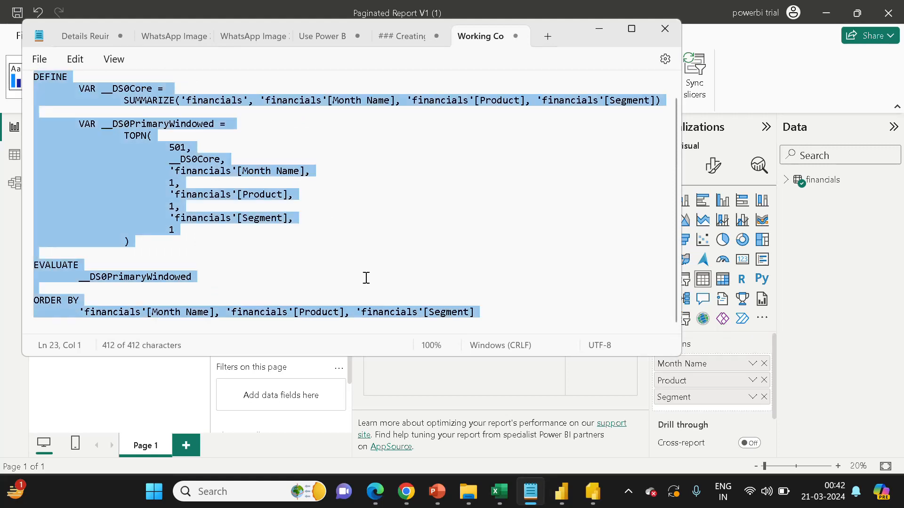
- Switch to Report Builder and add a new dataset using the MyWorkspace_PaginatedReportV1 data source
{"action": "left_click", "coordinate": [591, 493]}
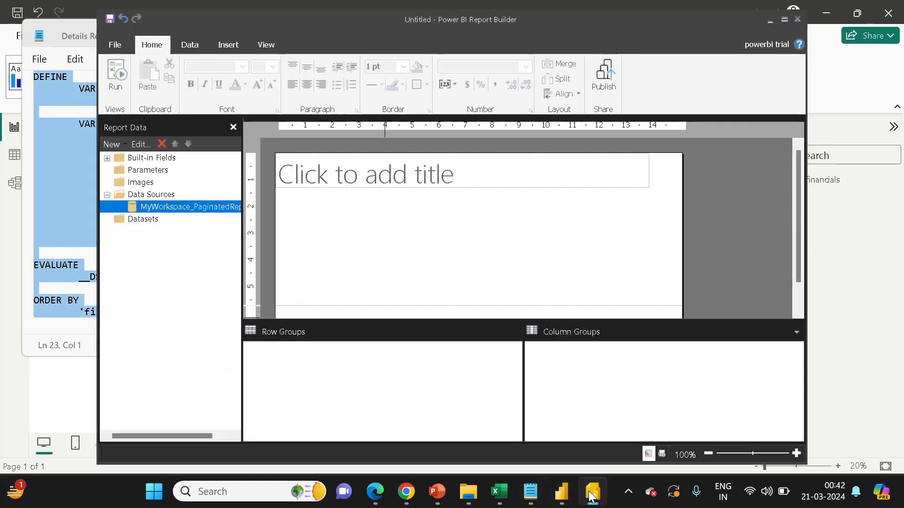
{"action": "right_click", "coordinate": [143, 219]}
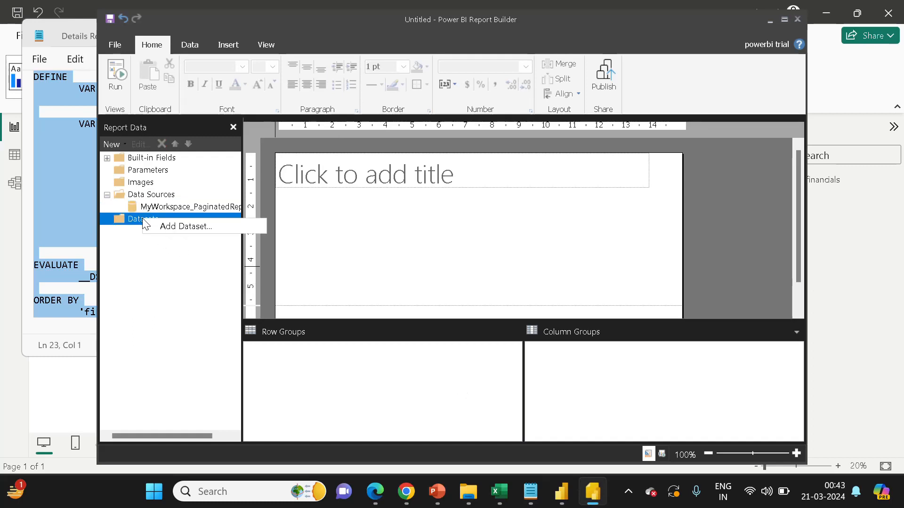
{"action": "left_click", "coordinate": [167, 228]}
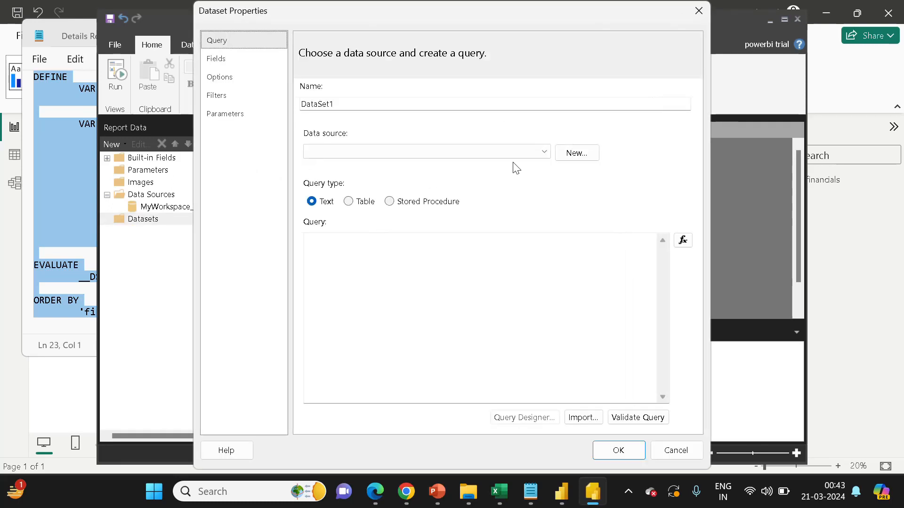
{"action": "left_click", "coordinate": [540, 153]}
{"action": "left_click", "coordinate": [475, 164]}
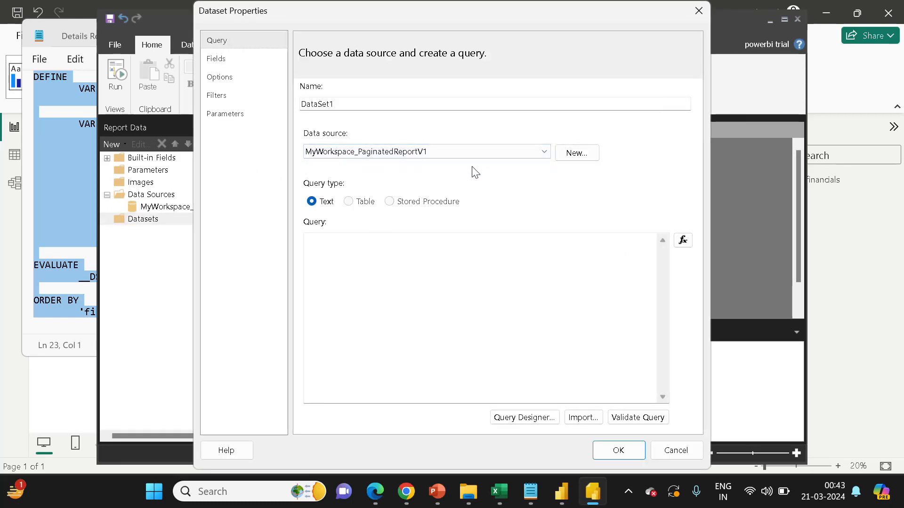
- Open the Query Designer in DAX text mode, paste the copied DAX query, run it, and confirm the dataset
{"action": "left_click", "coordinate": [530, 419]}
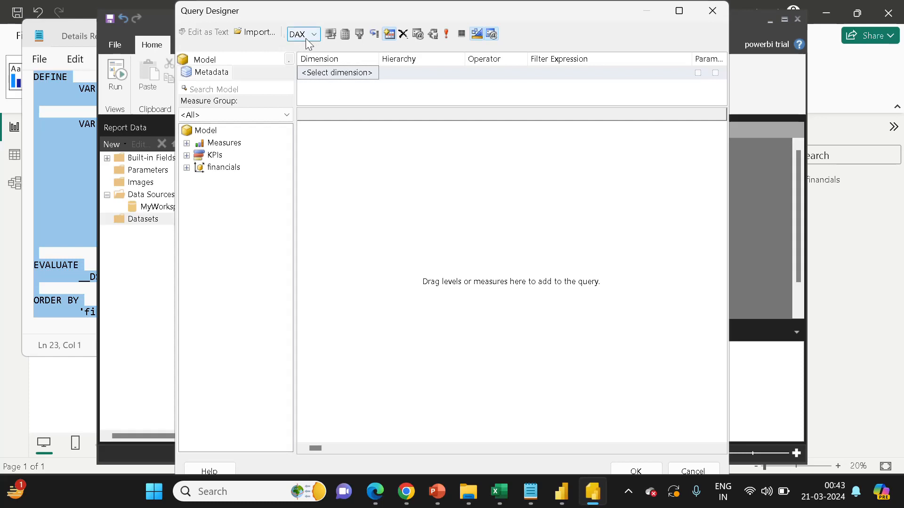
{"action": "left_click", "coordinate": [475, 36]}
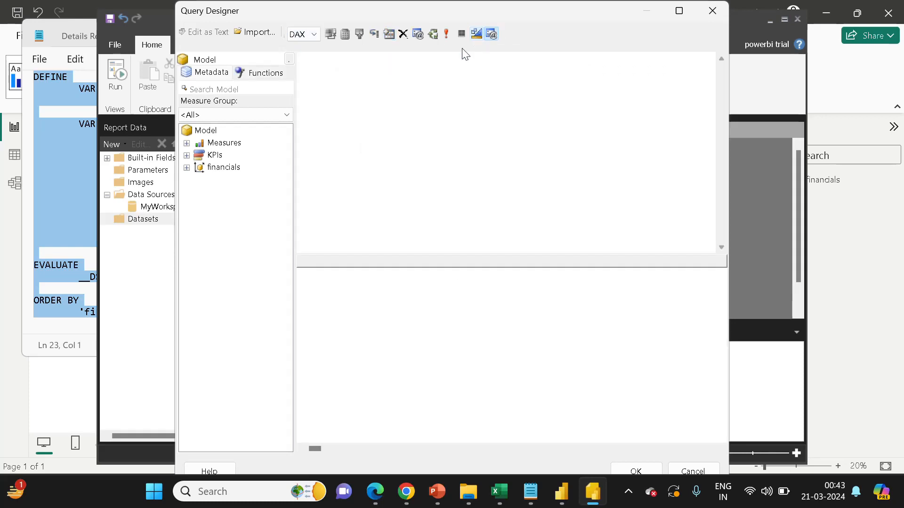
{"action": "key", "text": "ctrl+v"}
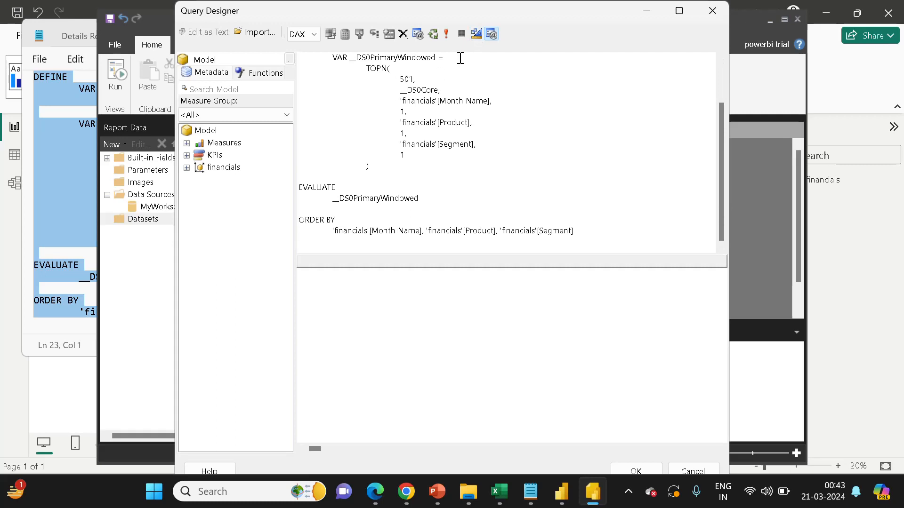
{"action": "left_click", "coordinate": [446, 35]}
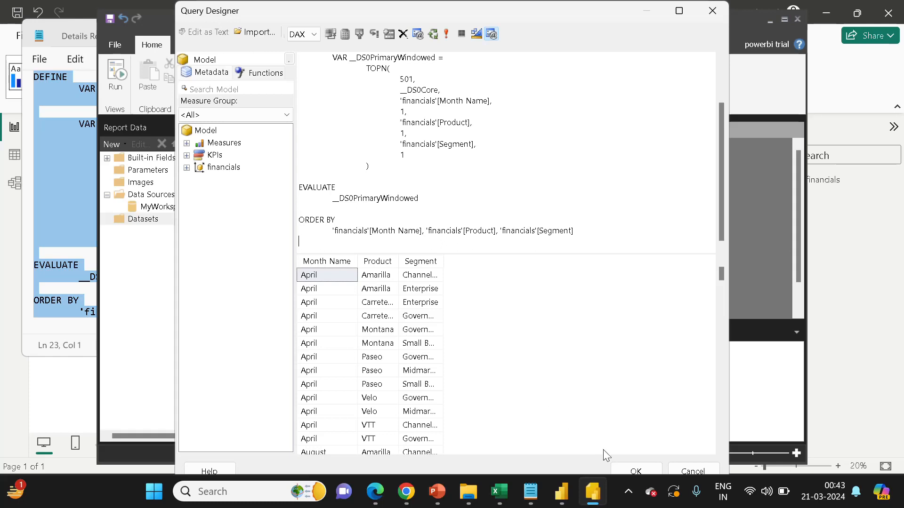
{"action": "left_click", "coordinate": [635, 471]}
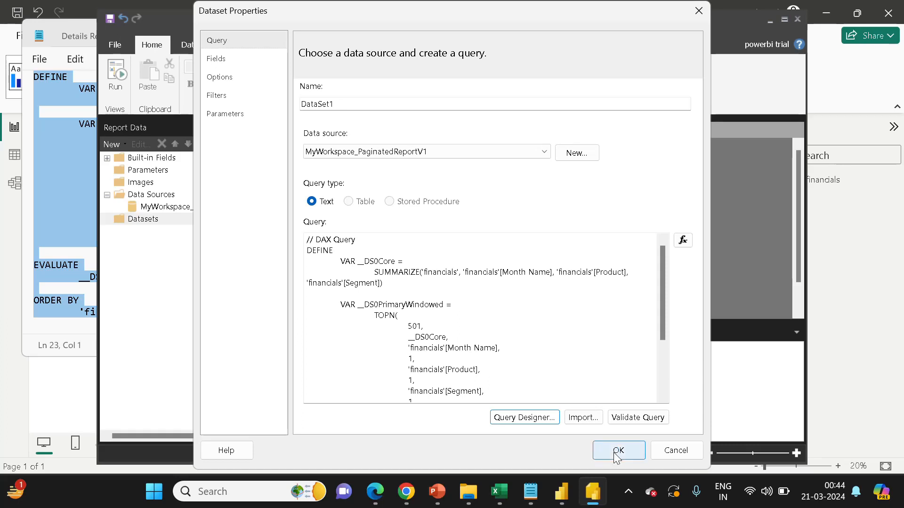
{"action": "left_click", "coordinate": [614, 453]}
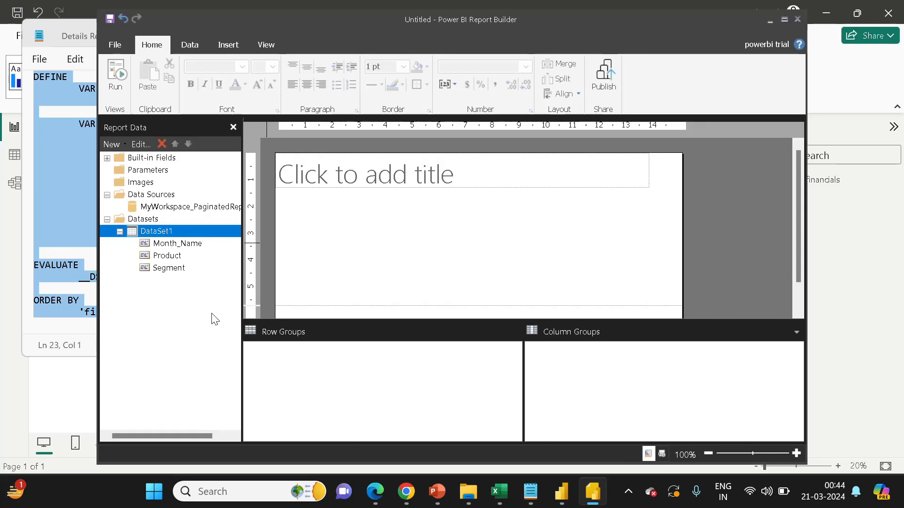
- Switch to Power BI Desktop to view the table visual with Performance analyzer collapsed, then return to Report Builder
{"action": "left_click", "coordinate": [562, 491]}
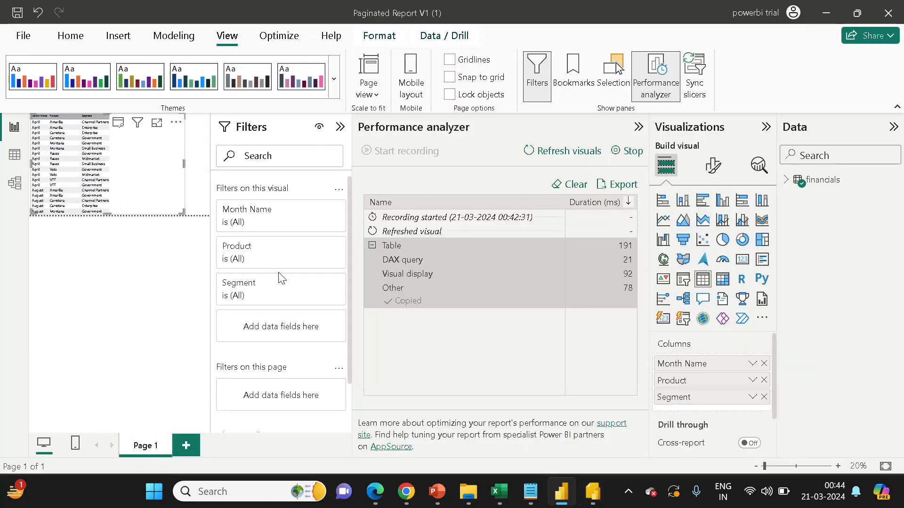
{"action": "left_click", "coordinate": [638, 128]}
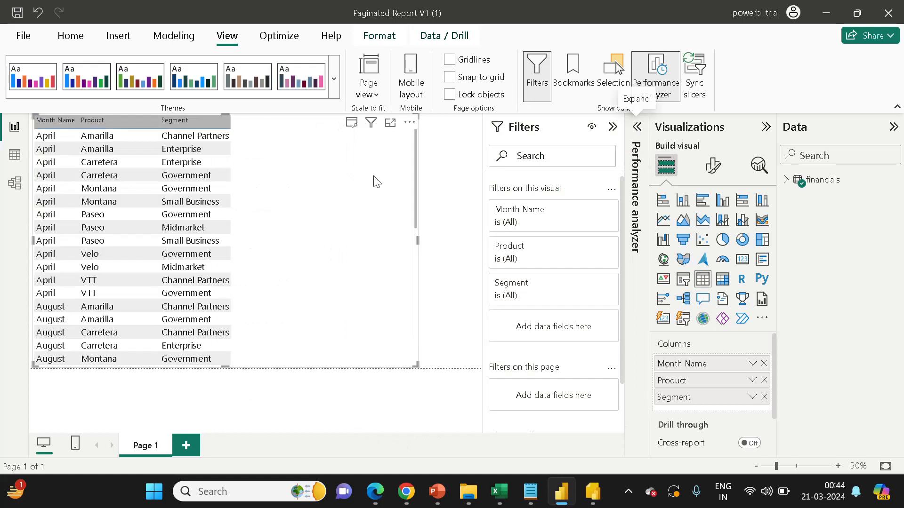
{"action": "key", "text": "alt+Tab"}
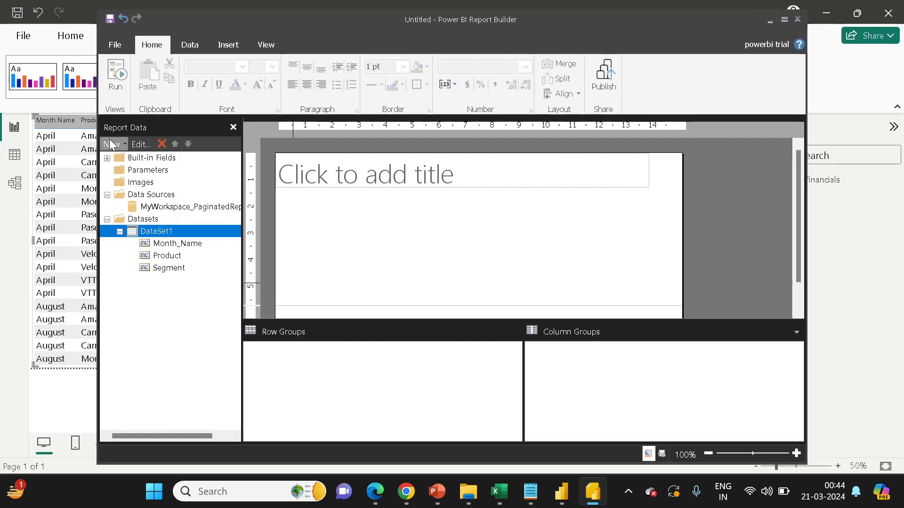
- Insert a table and draw it in the report body below the title
{"action": "left_click", "coordinate": [218, 48]}
{"action": "left_click", "coordinate": [120, 95]}
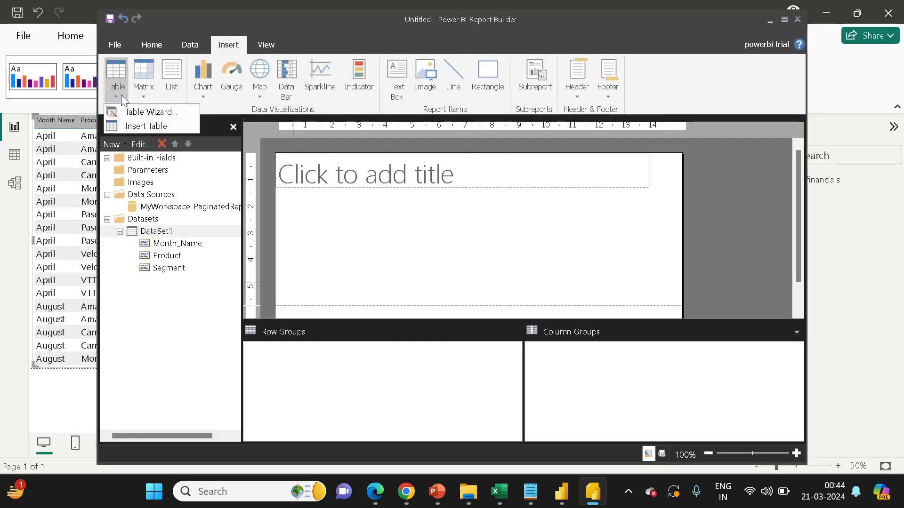
{"action": "left_click", "coordinate": [140, 126]}
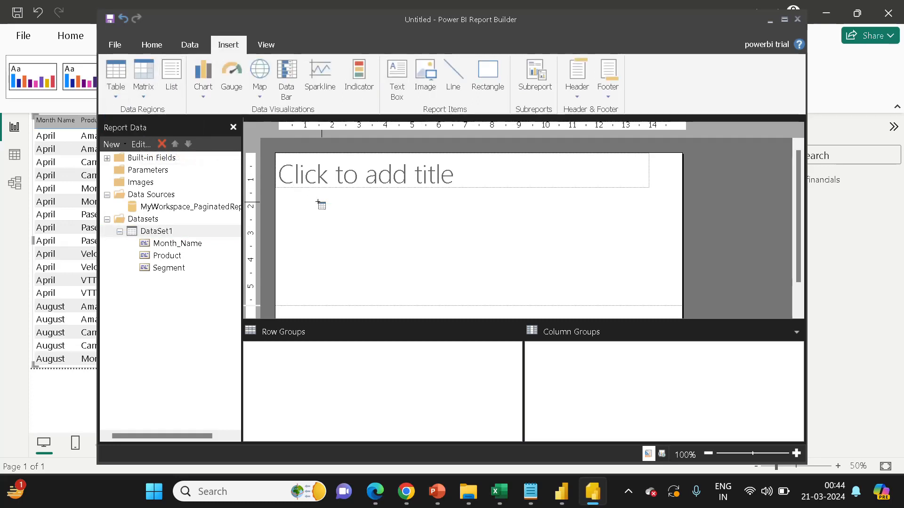
{"action": "left_click_drag", "start_coordinate": [328, 216], "coordinate": [539, 262]}
{"action": "left_click_drag", "start_coordinate": [594, 264], "coordinate": [594, 265]}
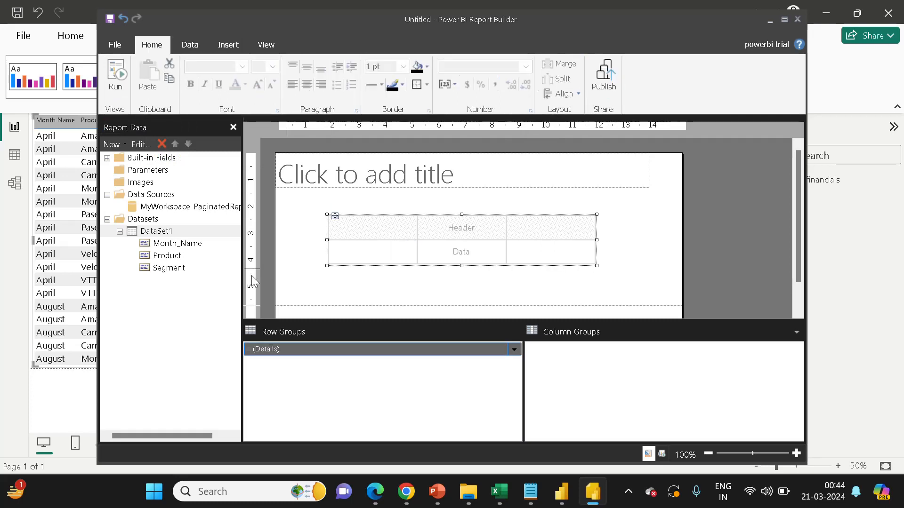
- Place the Month_Name, Product and Segment fields into the table's three columns and run the report
{"action": "left_click_drag", "start_coordinate": [177, 243], "coordinate": [376, 230]}
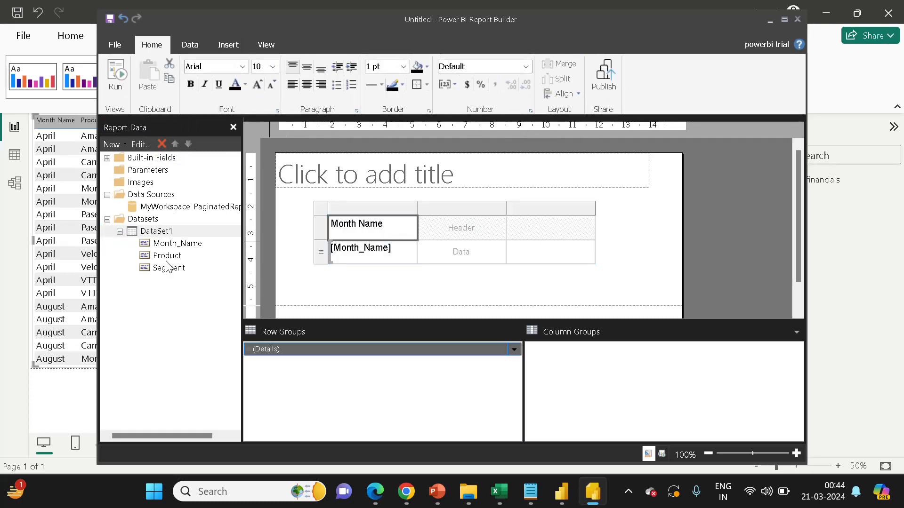
{"action": "left_click_drag", "start_coordinate": [167, 255], "coordinate": [434, 236]}
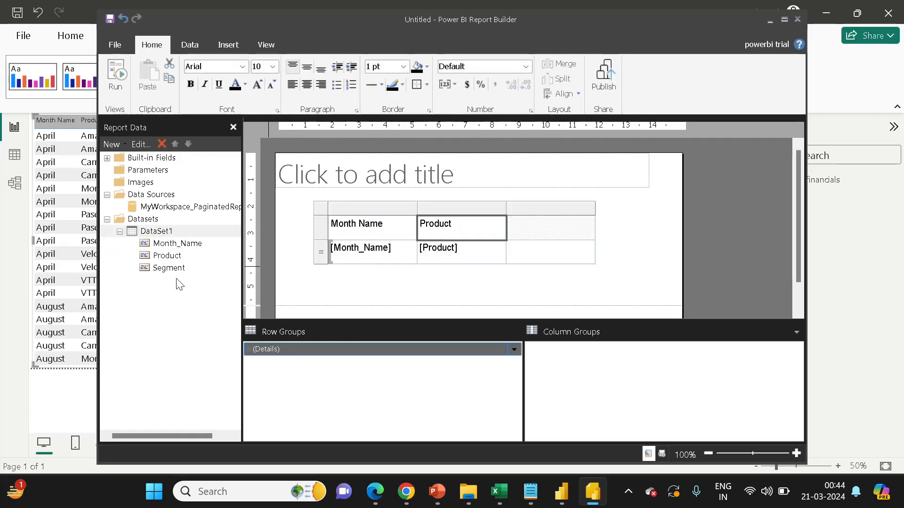
{"action": "left_click_drag", "start_coordinate": [173, 271], "coordinate": [545, 239]}
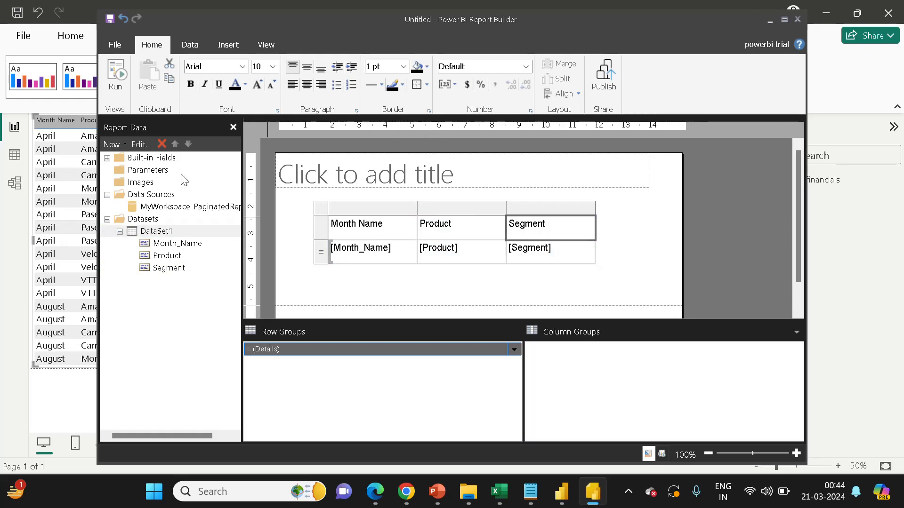
{"action": "left_click", "coordinate": [120, 89]}
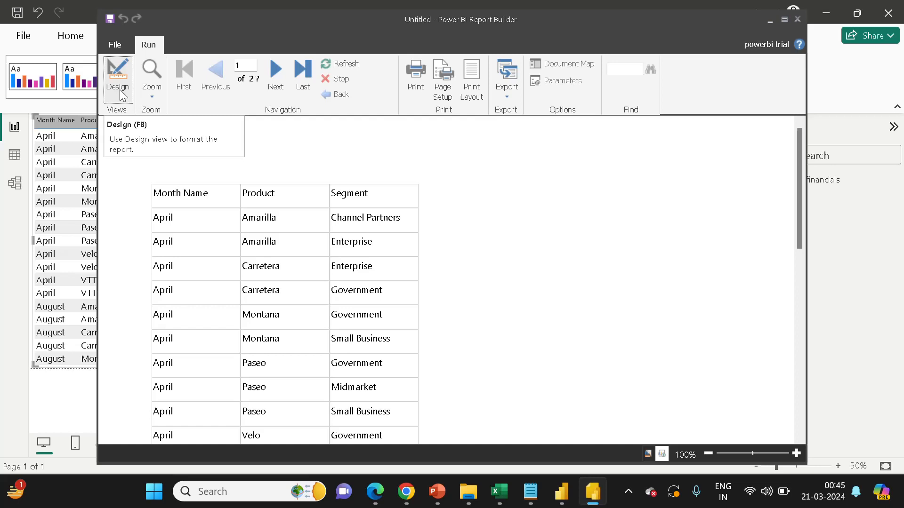
{"action": "left_click", "coordinate": [630, 489]}
{"action": "left_click", "coordinate": [598, 399]}
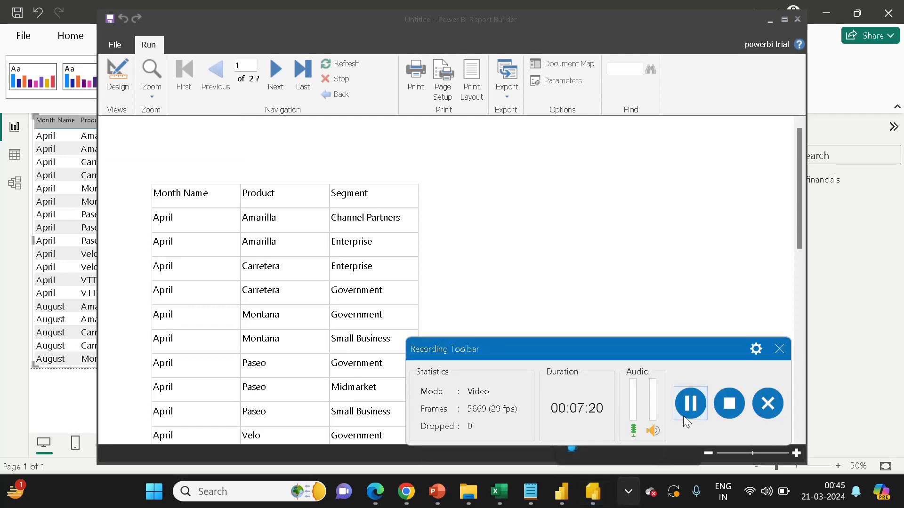